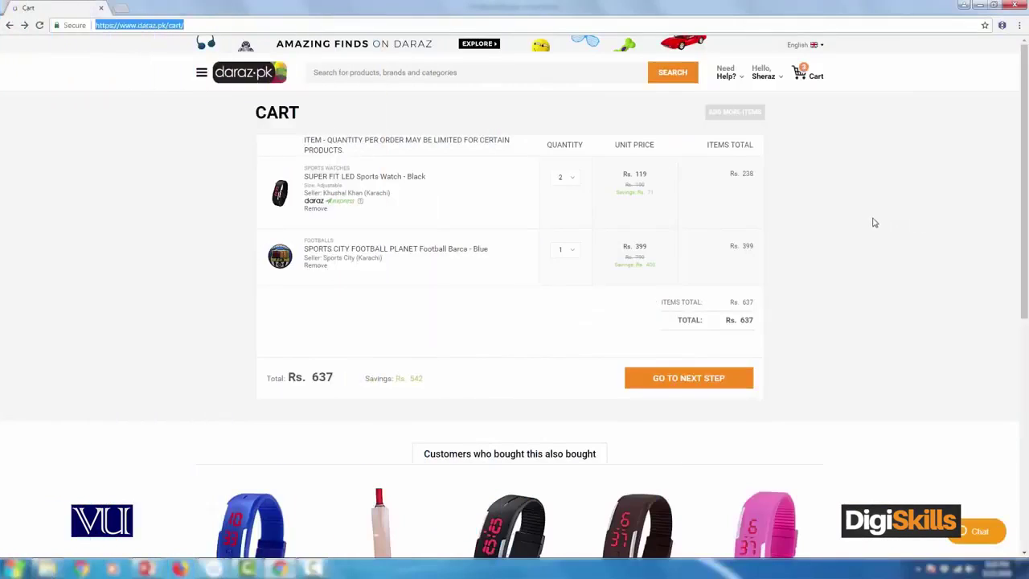
- Scroll the cart's 'Customers who bought this also bought' list to the 'cricket bat A quality' product
click(566, 25)
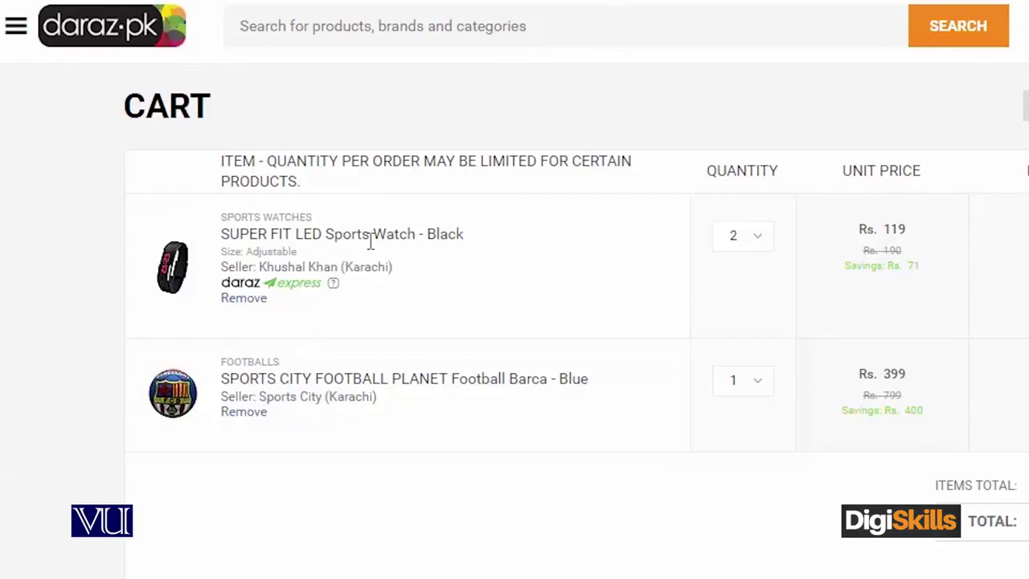
scroll(1015, 255, down, 3)
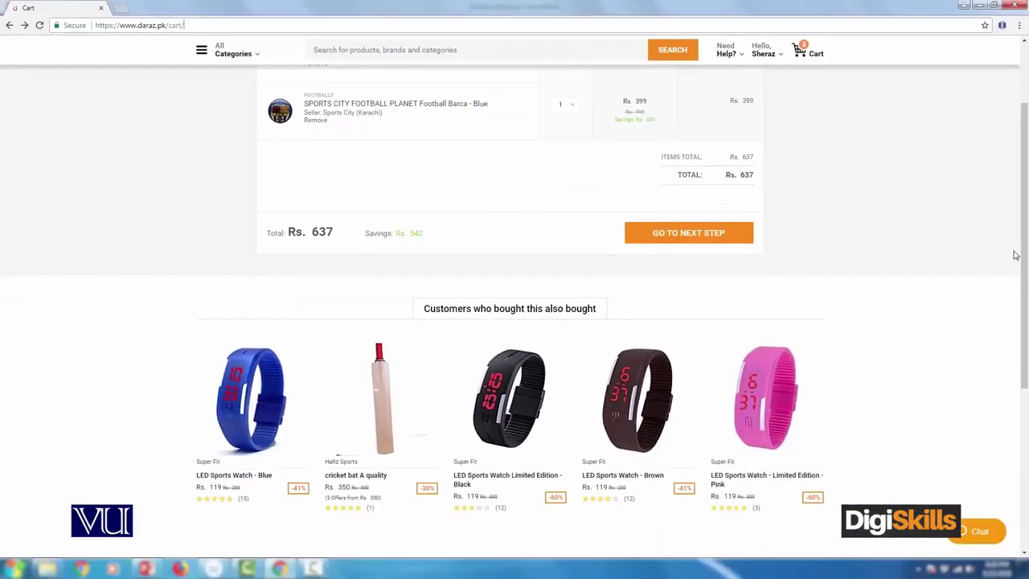
scroll(1015, 255, down, 2)
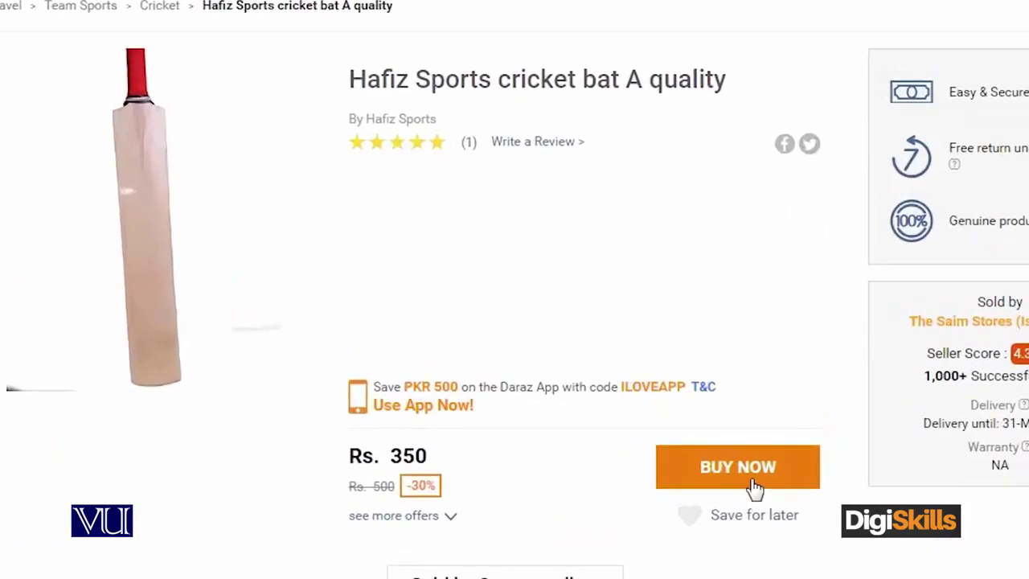
- Add the Hafiz Sports cricket bat to the cart twice and proceed to checkout
click(754, 487)
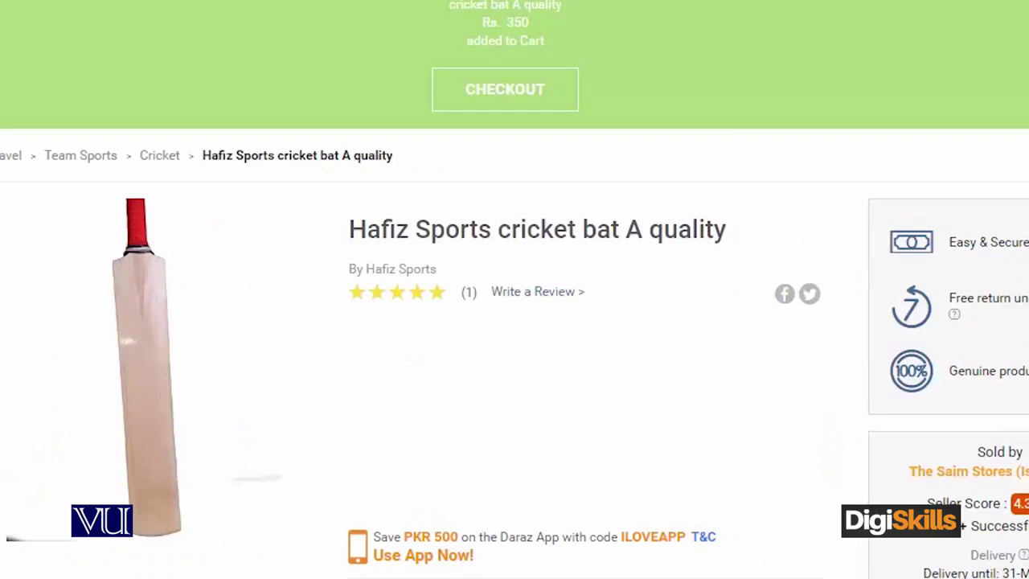
scroll(884, 459, down, 1)
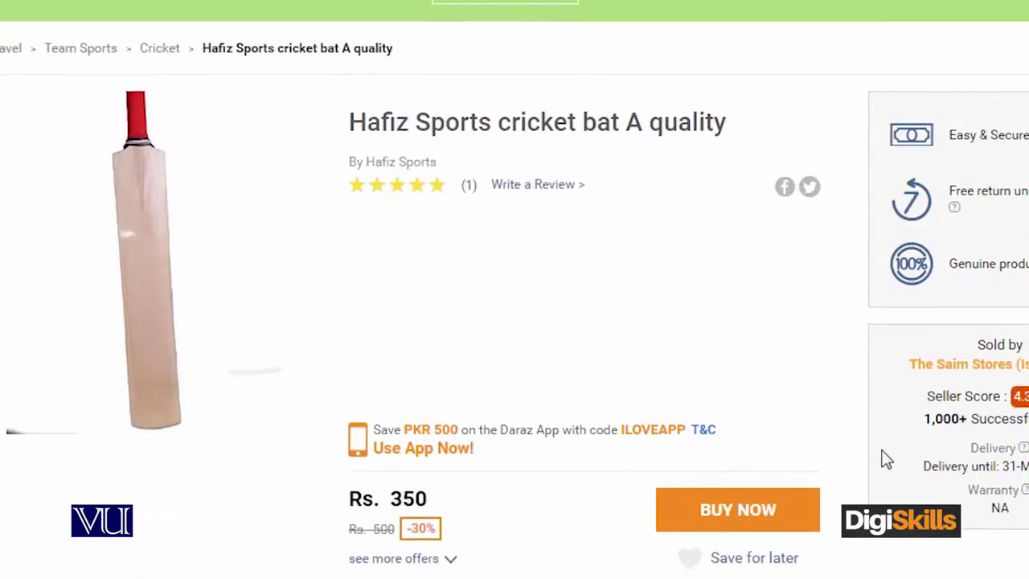
click(782, 511)
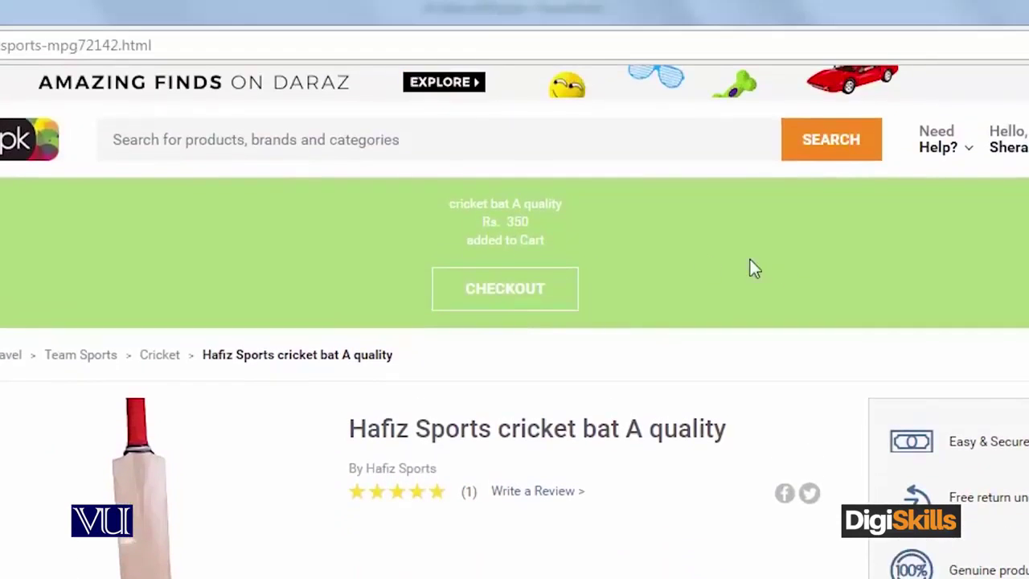
click(552, 302)
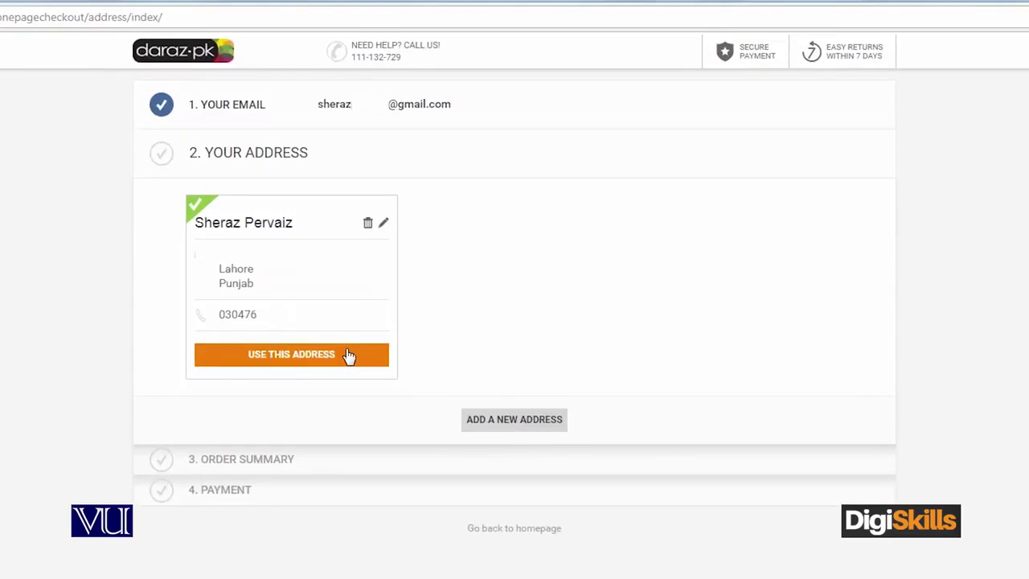
- Deliver to the saved address and accept the 5-item, Rs. 1,536 order summary
click(348, 356)
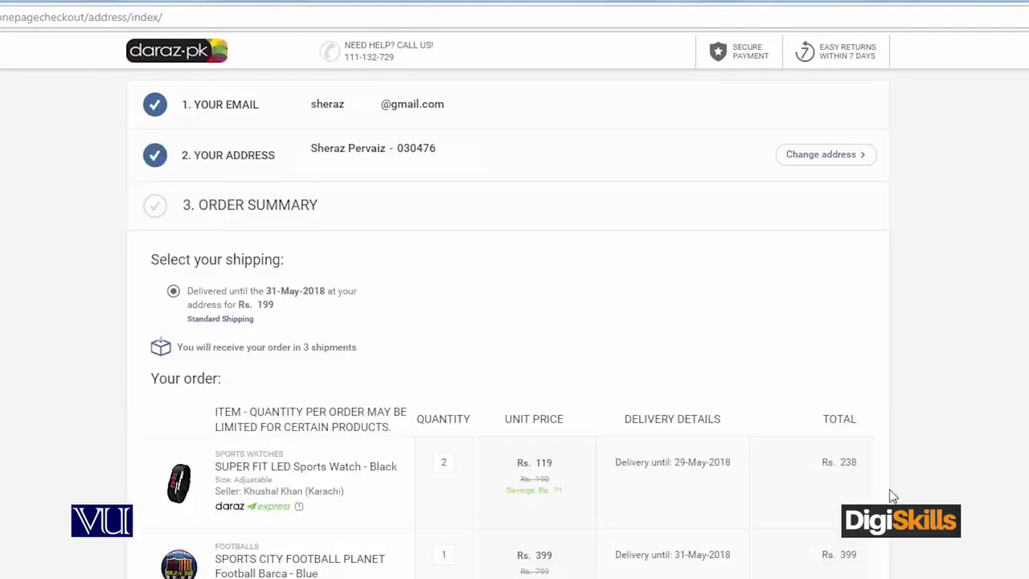
scroll(933, 466, down, 2)
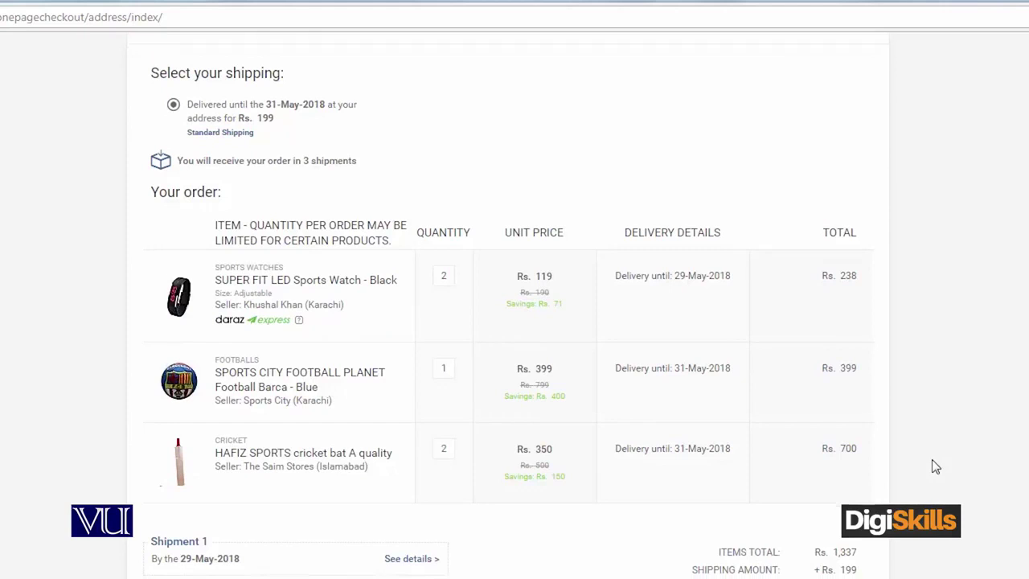
scroll(933, 466, down, 3)
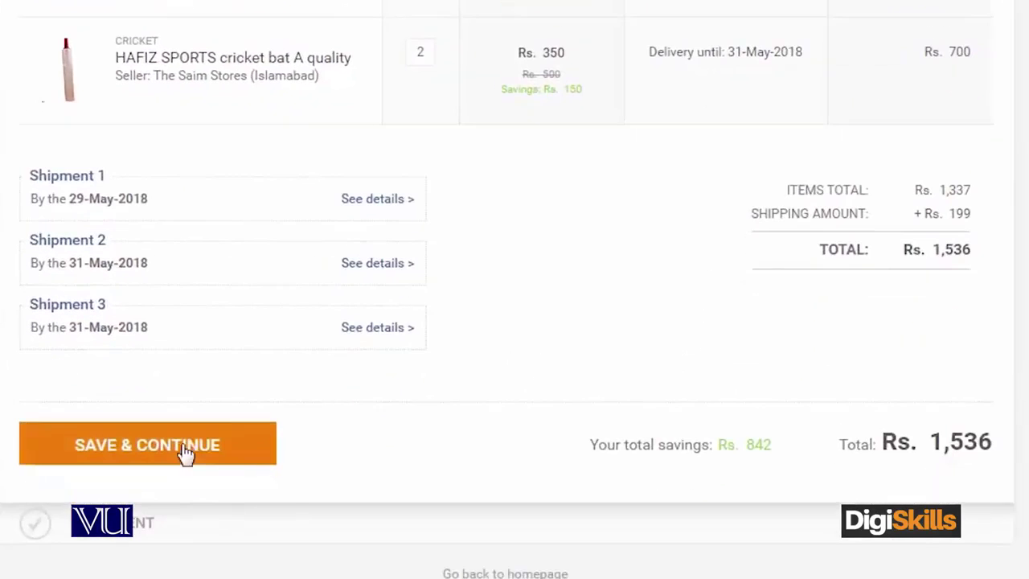
click(184, 447)
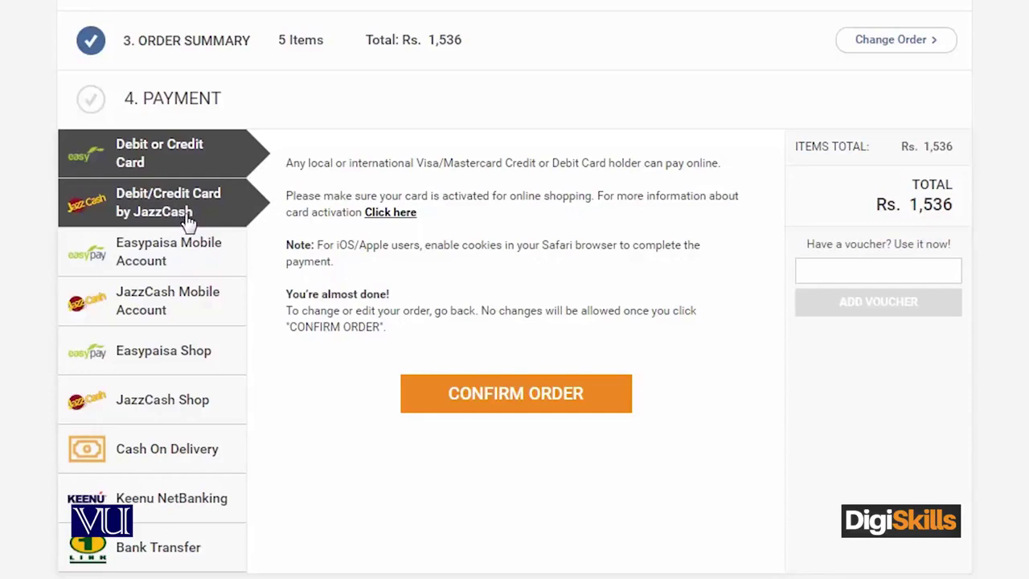
- Pay with 'Debit/Credit Card by JazzCash' and confirm the order
click(187, 217)
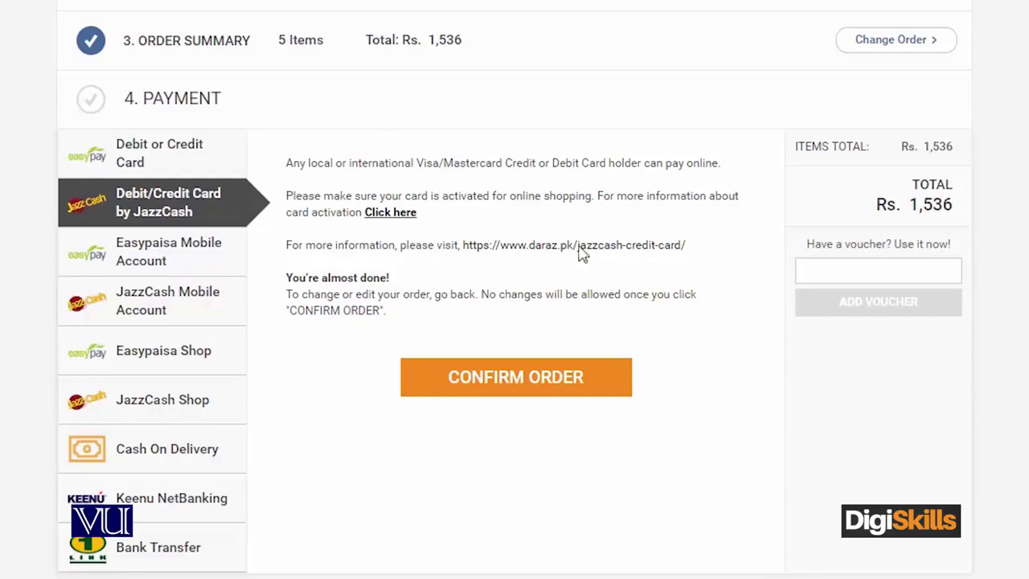
click(602, 392)
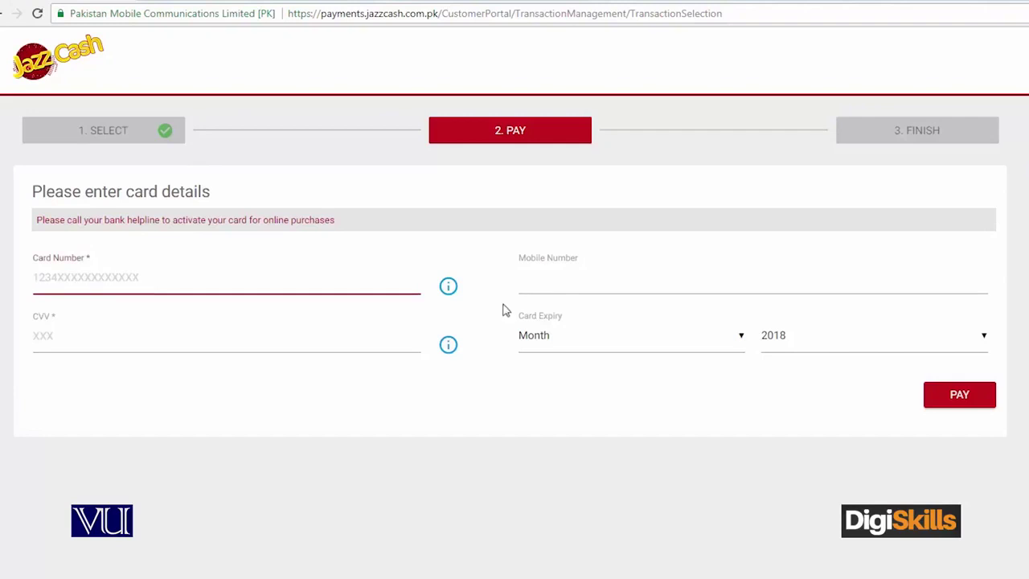
click(180, 340)
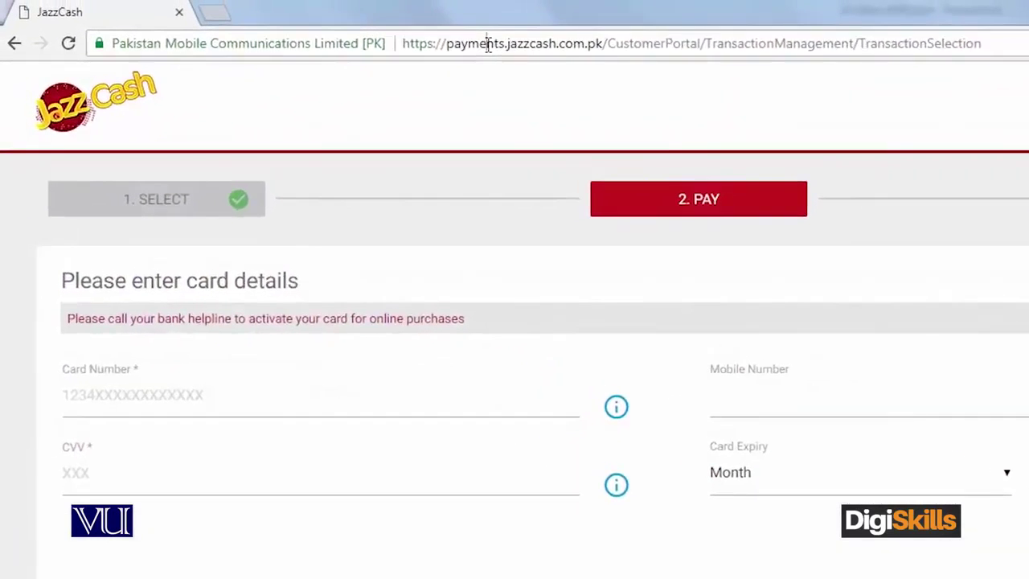
click(406, 24)
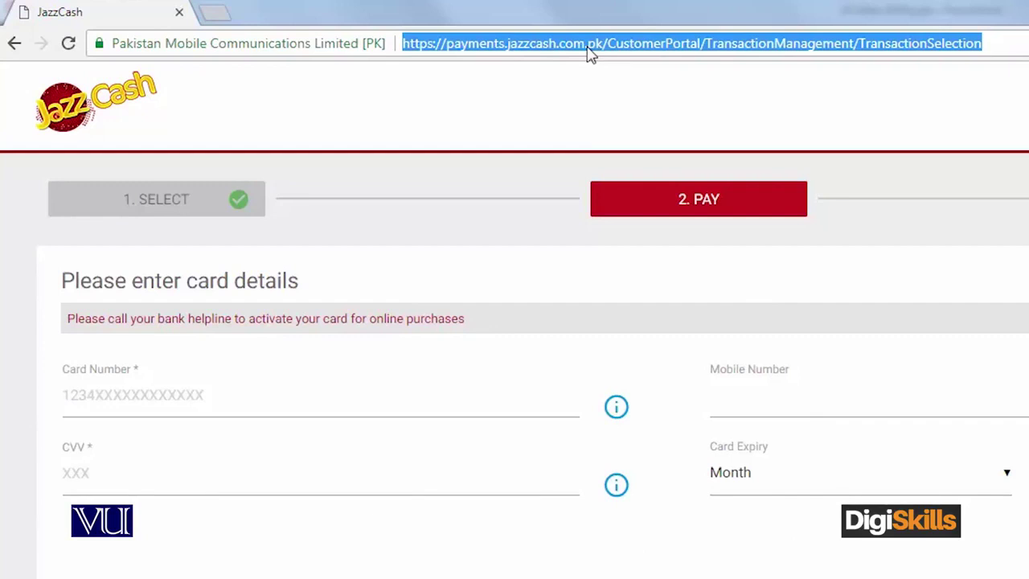
click(621, 46)
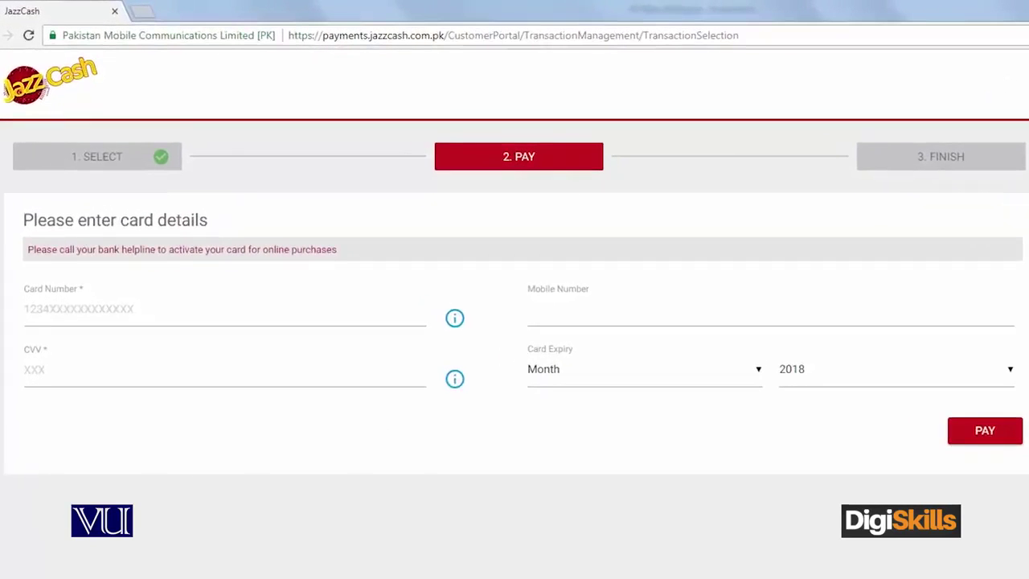
- Start entering the card's CVV on the JazzCash payment form
click(161, 357)
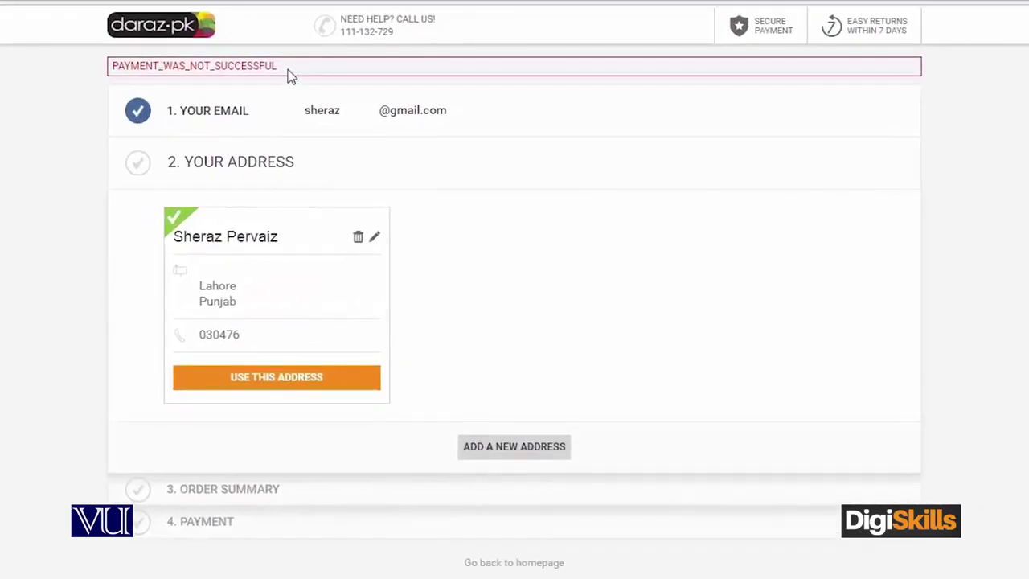
drag(278, 66, 111, 65)
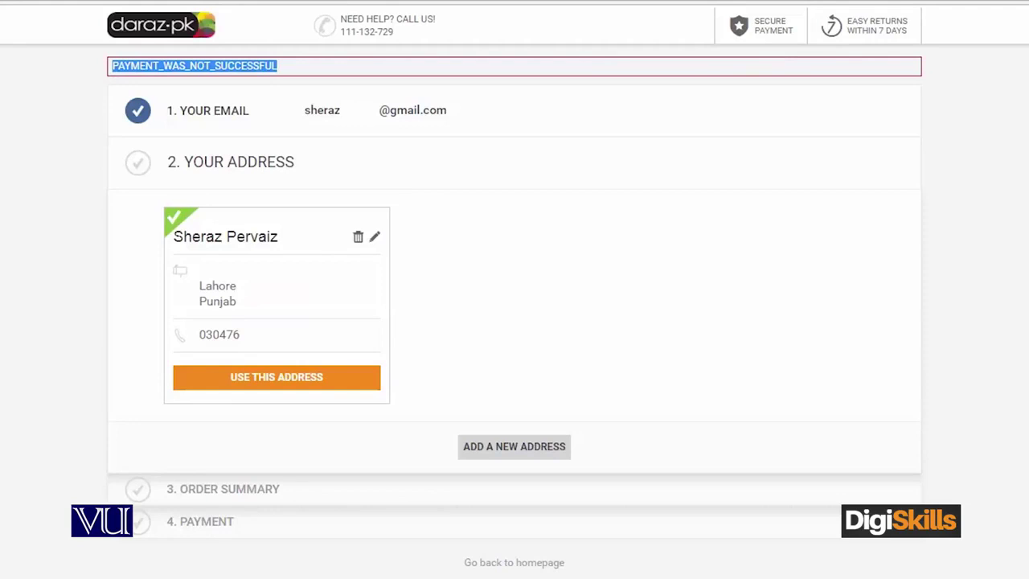